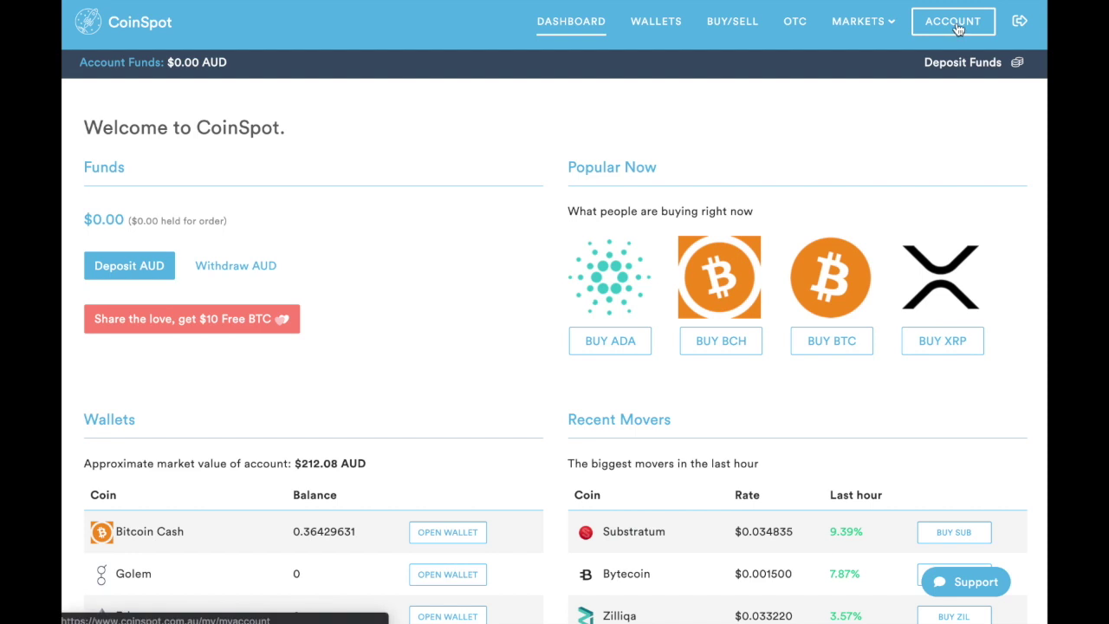
- Go to Account settings, glance at Security, then open the API keys page
{"action": "left_click", "coordinate": [958, 30]}
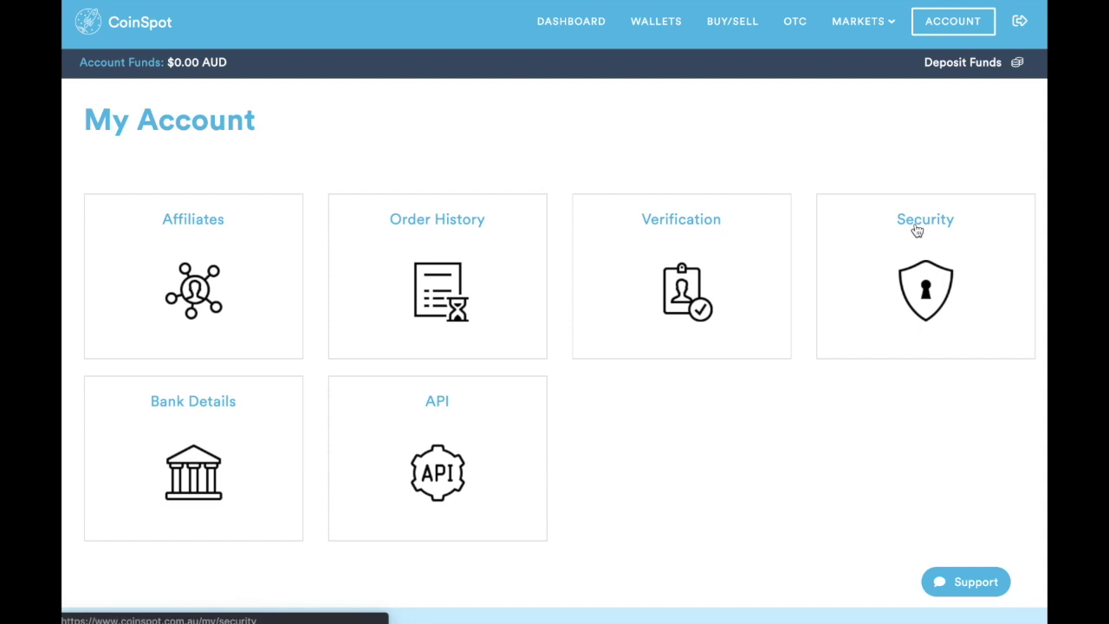
{"action": "left_click", "coordinate": [916, 227]}
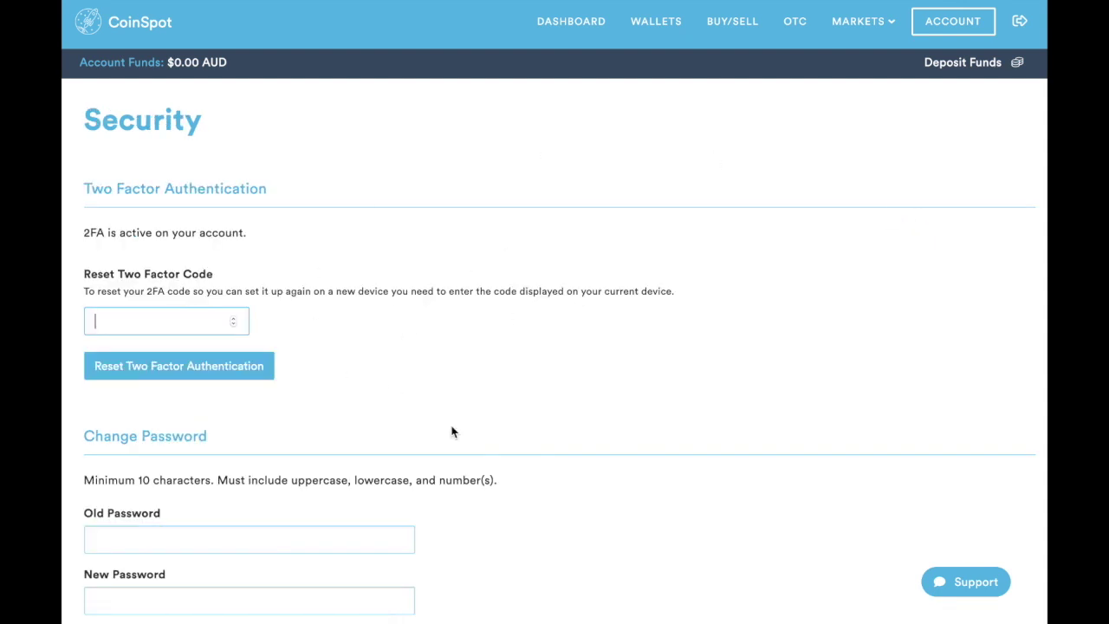
{"action": "scroll", "coordinate": [470, 319], "scroll_direction": "down", "scroll_amount": 1}
{"action": "scroll", "coordinate": [472, 321], "scroll_direction": "up", "scroll_amount": 1}
{"action": "left_click", "coordinate": [944, 29]}
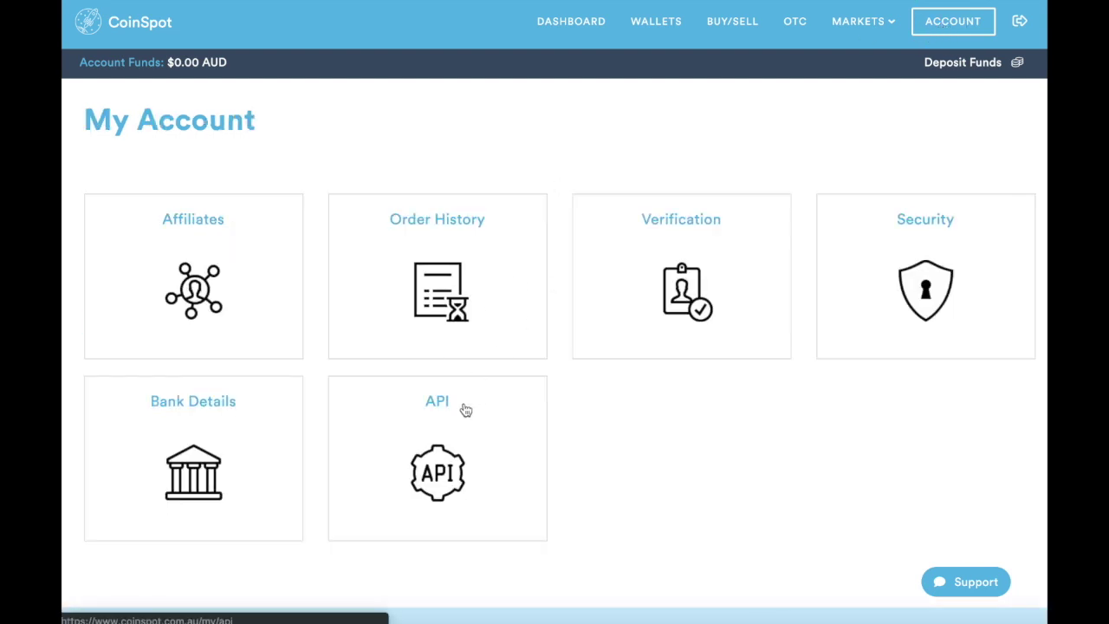
{"action": "left_click", "coordinate": [437, 412]}
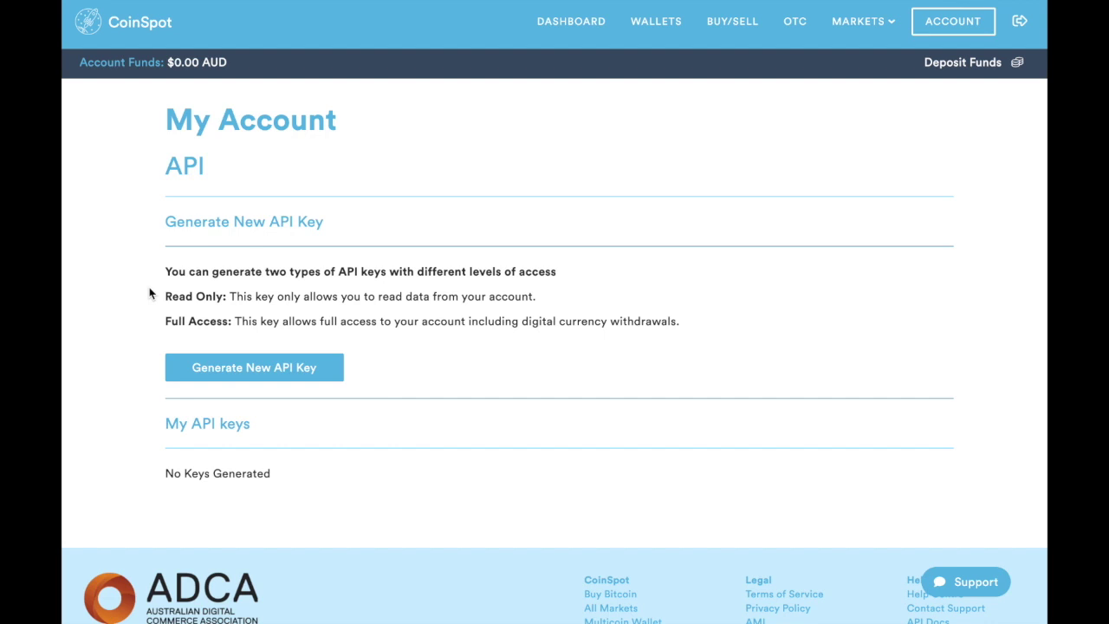
- Highlight the Read Only and Full Access key type descriptions to review them
{"action": "left_click_drag", "start_coordinate": [164, 295], "coordinate": [537, 294]}
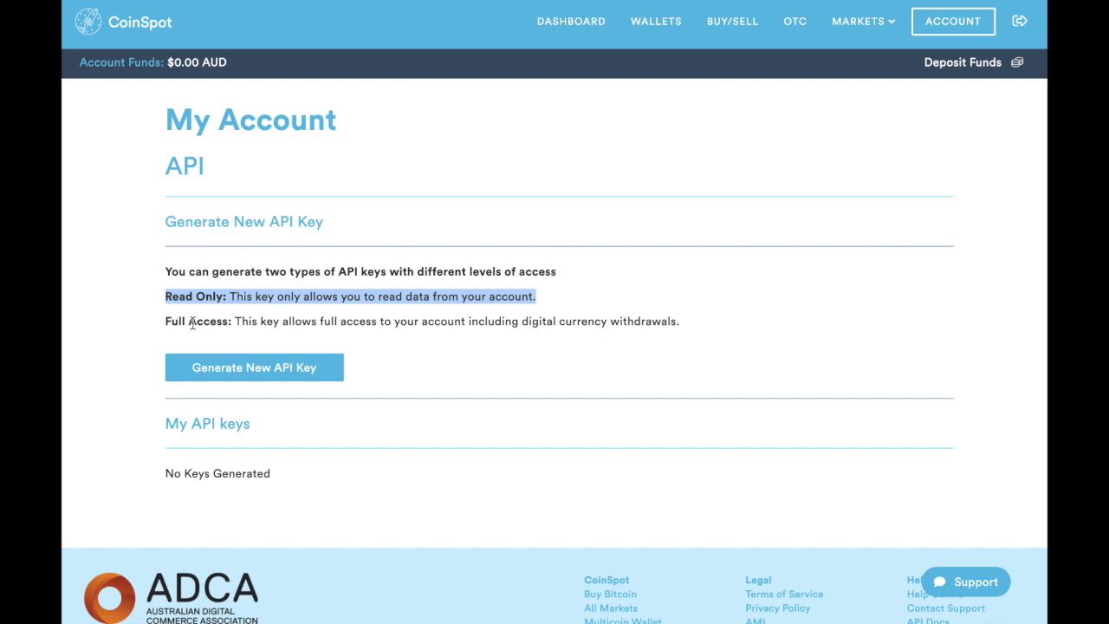
{"action": "left_click_drag", "start_coordinate": [166, 320], "coordinate": [686, 326]}
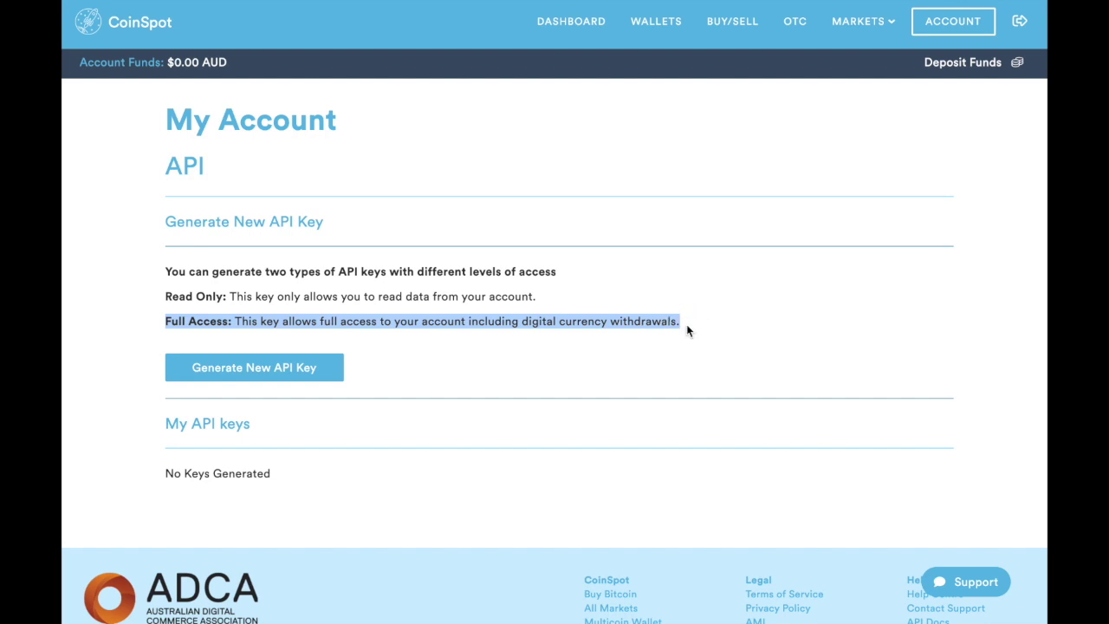
{"action": "left_click", "coordinate": [703, 308]}
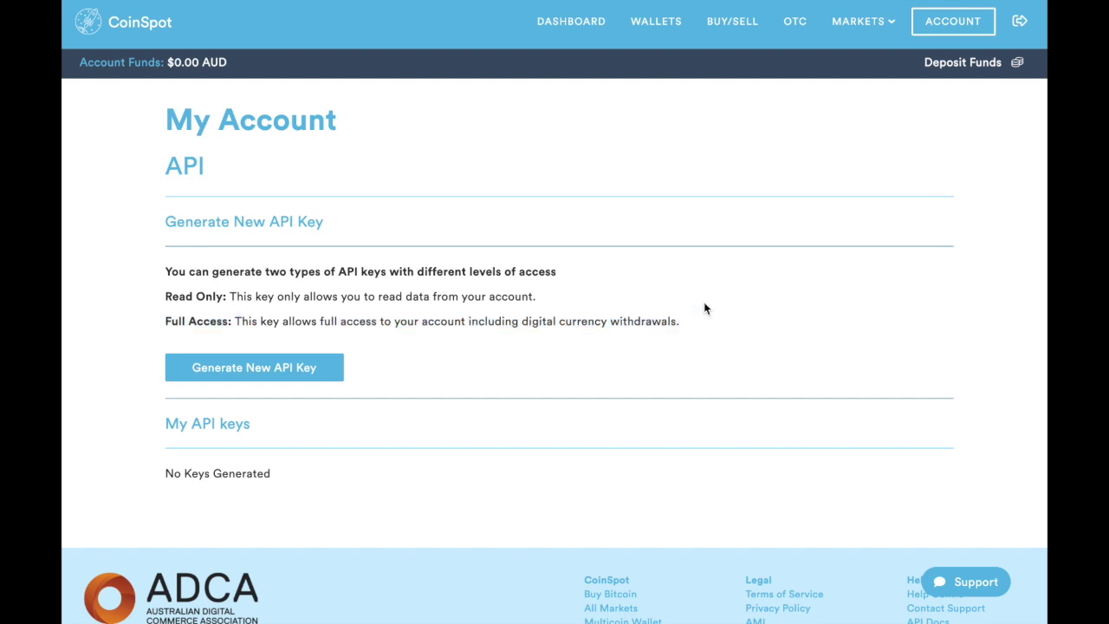
- Create a Read Only API key named 'New Brighton Capital', authorised with the two-factor code
{"action": "left_click", "coordinate": [280, 375]}
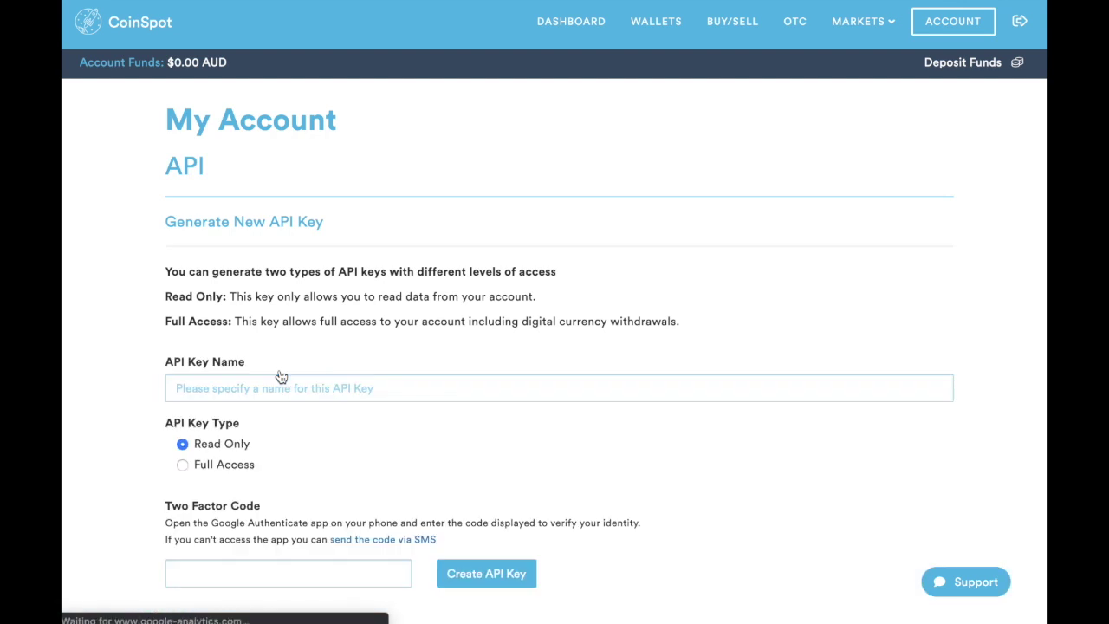
{"action": "scroll", "coordinate": [119, 424], "scroll_direction": "down", "scroll_amount": 1}
{"action": "scroll", "coordinate": [118, 424], "scroll_direction": "down", "scroll_amount": 1}
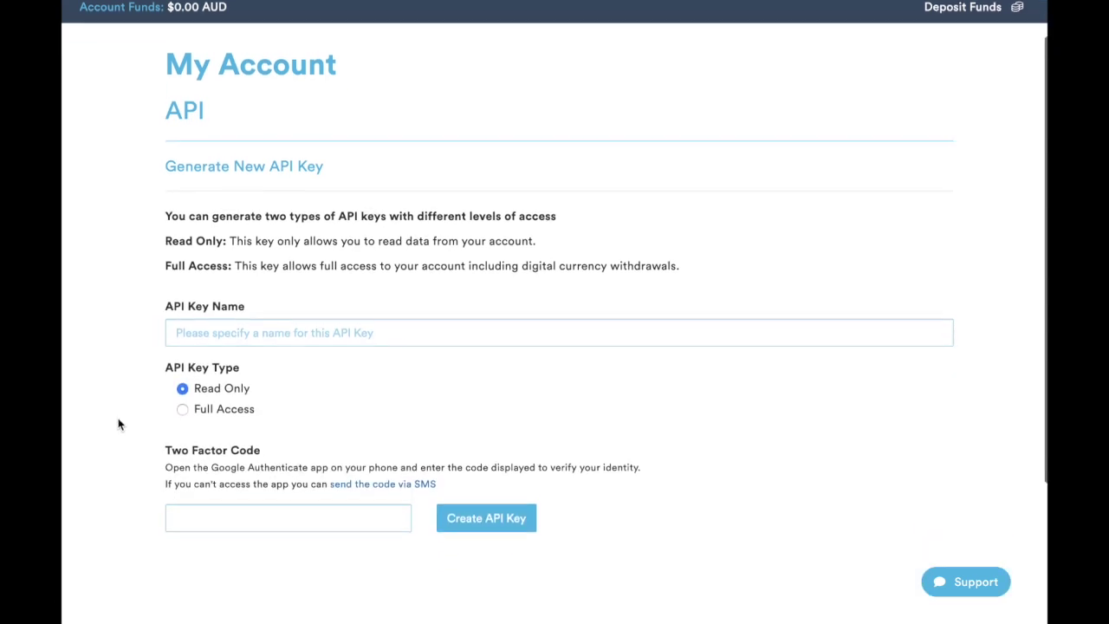
{"action": "scroll", "coordinate": [119, 423], "scroll_direction": "up", "scroll_amount": 1}
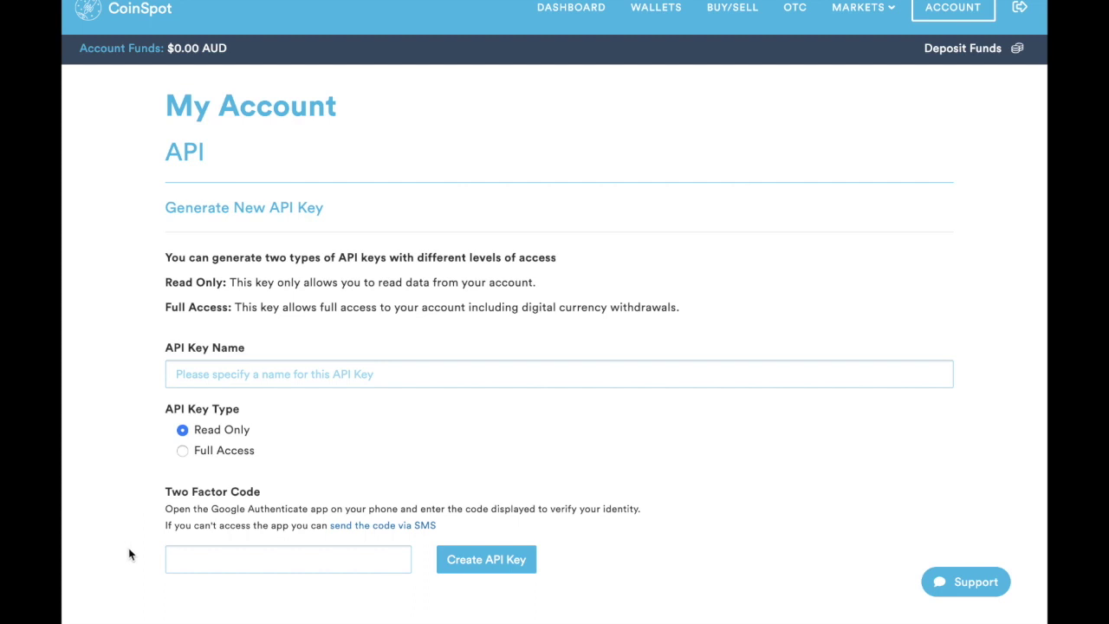
{"action": "left_click", "coordinate": [242, 369]}
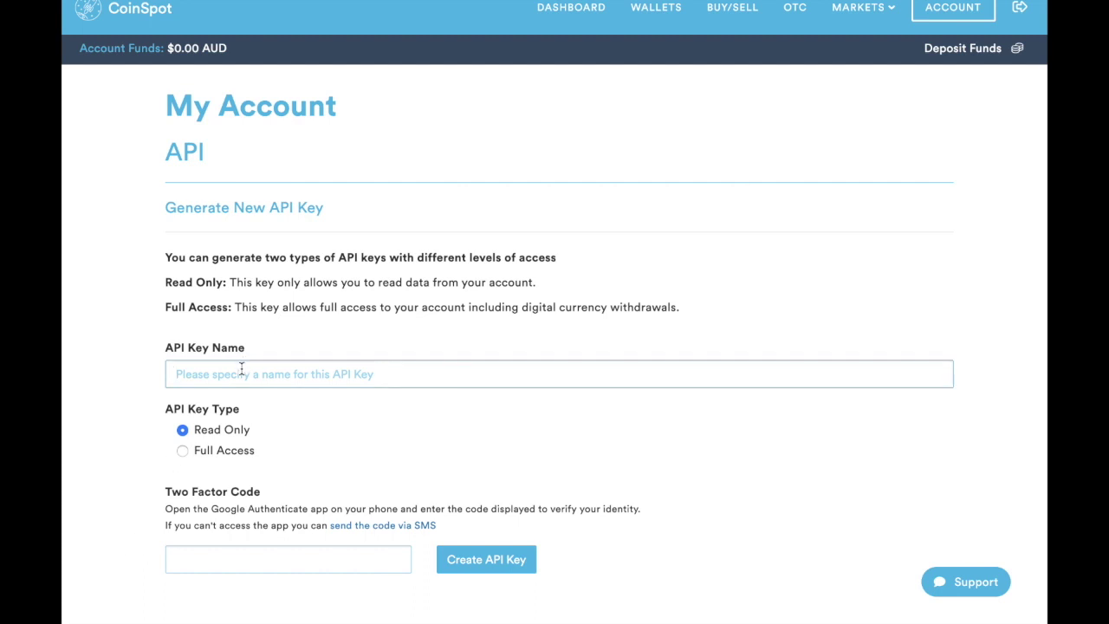
{"action": "type", "text": "New Br"}
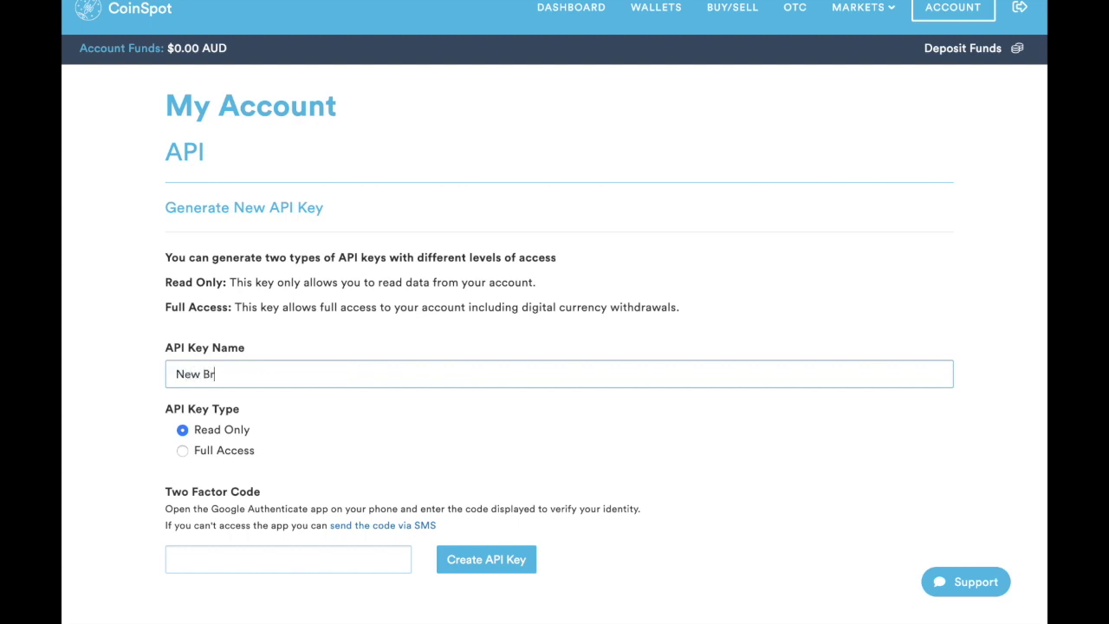
{"action": "type", "text": "ighton Capital"}
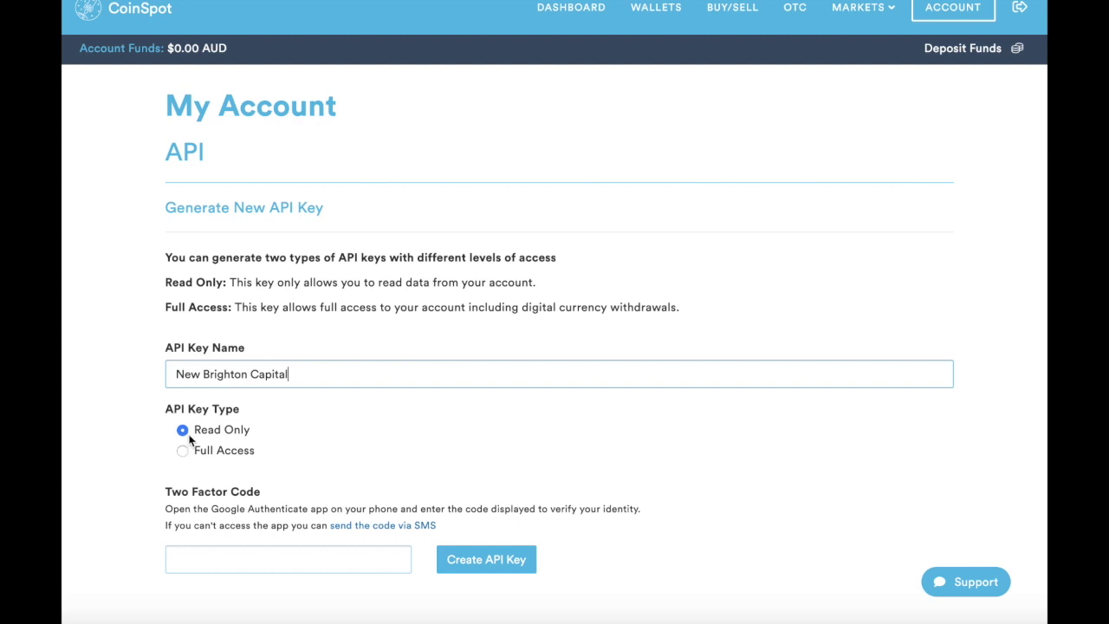
{"action": "left_click", "coordinate": [225, 555]}
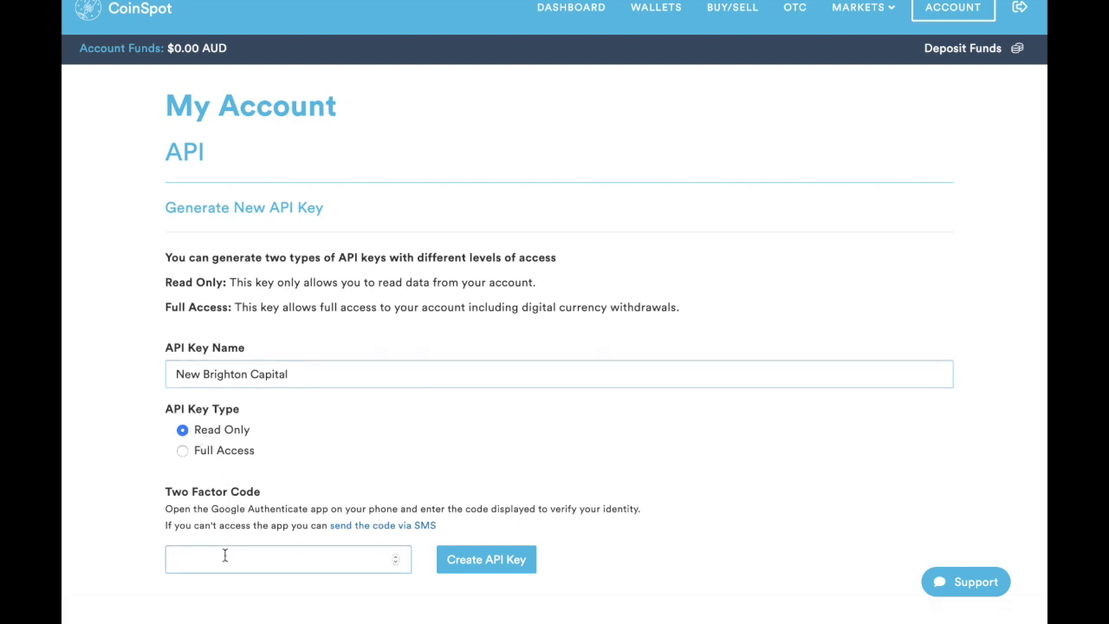
{"action": "left_click", "coordinate": [477, 569]}
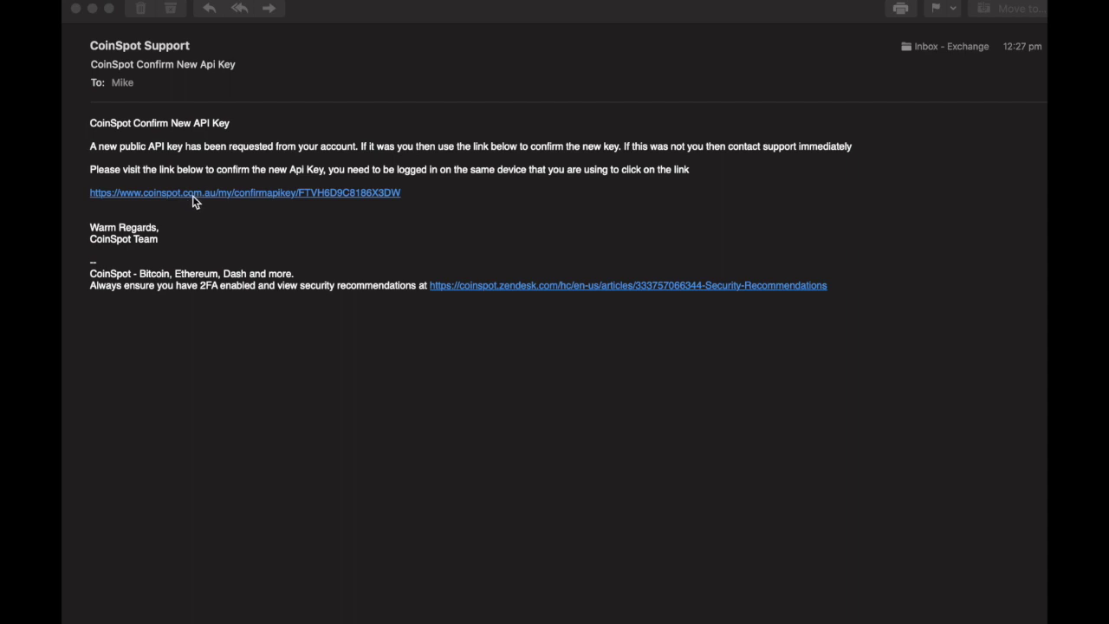
- Follow the confirmation link in CoinSpot's Confirm New Api Key email
{"action": "left_click", "coordinate": [193, 194]}
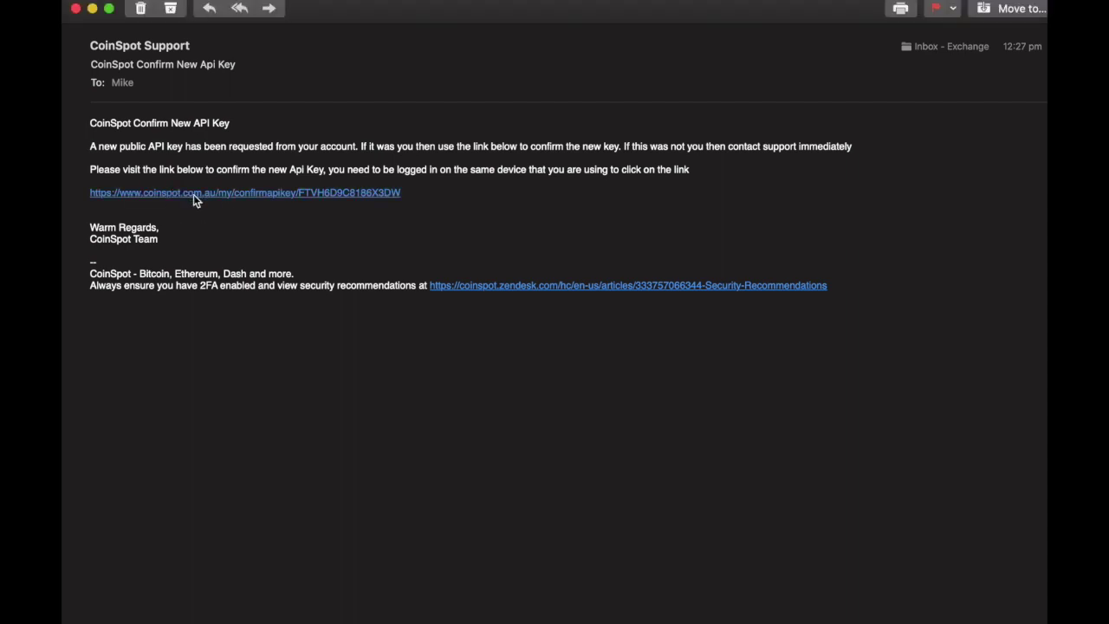
- Check the Read Only NEW BRIGHTON CAPITAL key is listed and select its key string
{"action": "scroll", "coordinate": [108, 321], "scroll_direction": "down", "scroll_amount": 1}
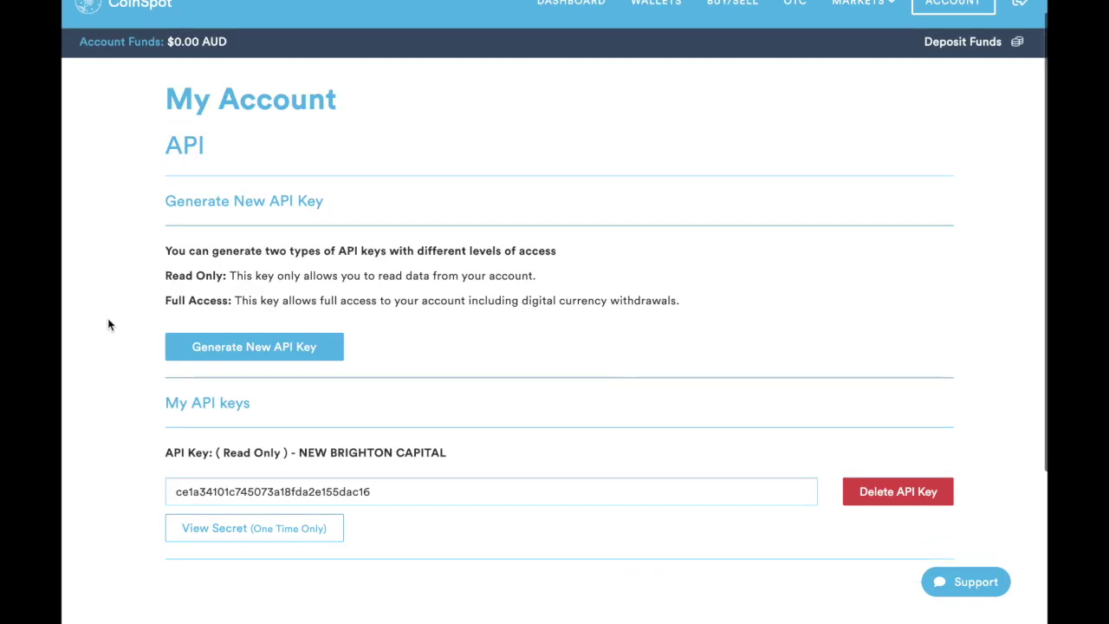
{"action": "scroll", "coordinate": [107, 322], "scroll_direction": "up", "scroll_amount": 1}
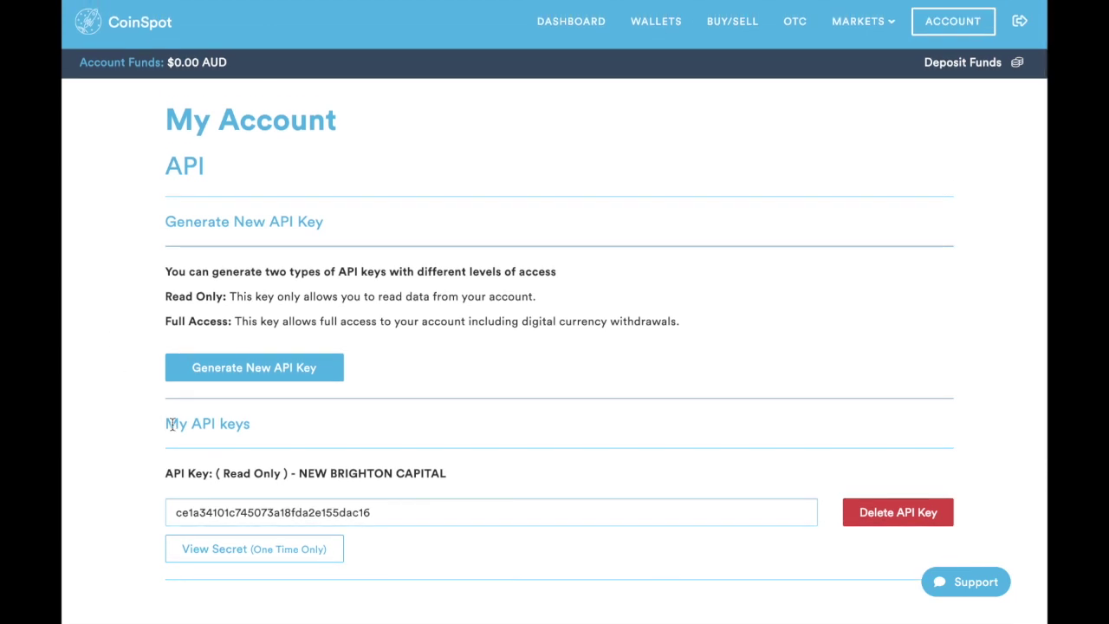
{"action": "left_click_drag", "start_coordinate": [166, 421], "coordinate": [261, 425]}
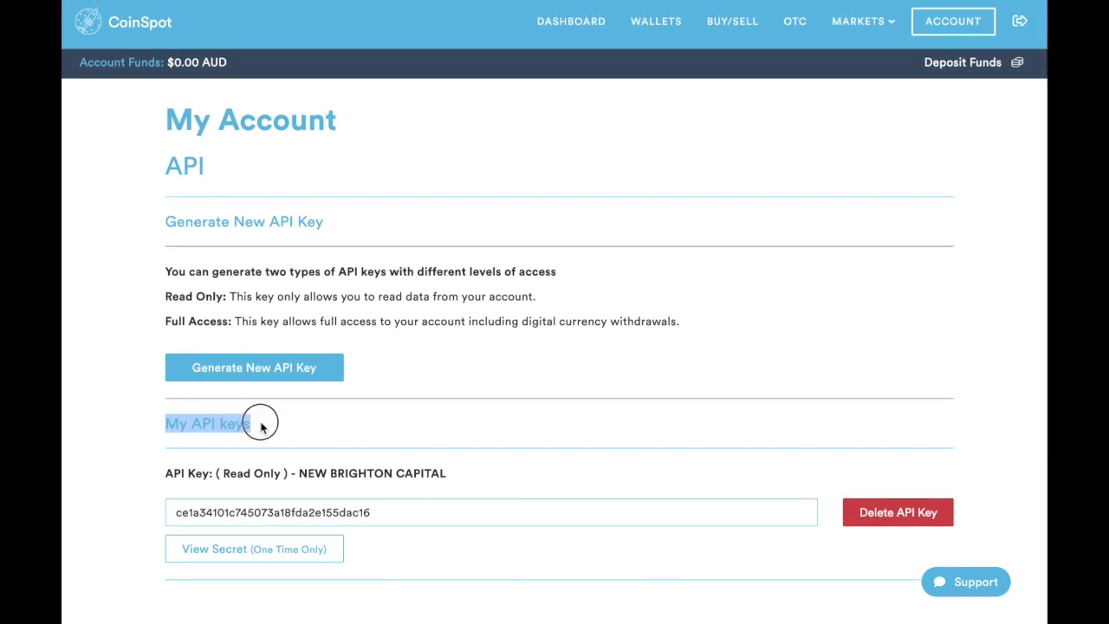
{"action": "left_click", "coordinate": [147, 430]}
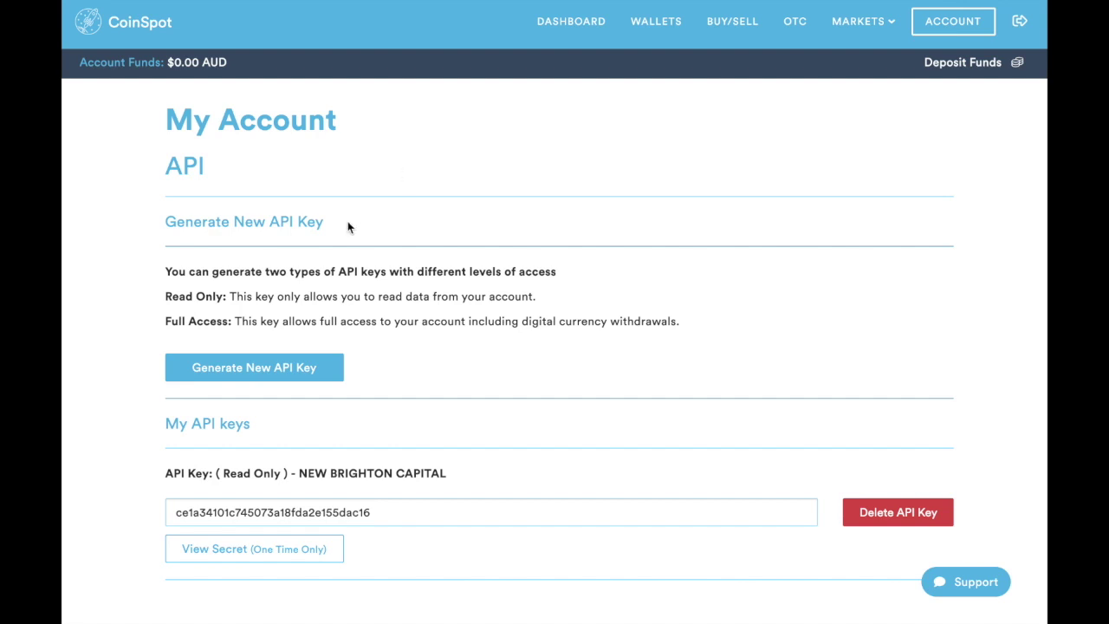
{"action": "double_click", "coordinate": [257, 516]}
{"action": "key", "text": "ctrl+c"}
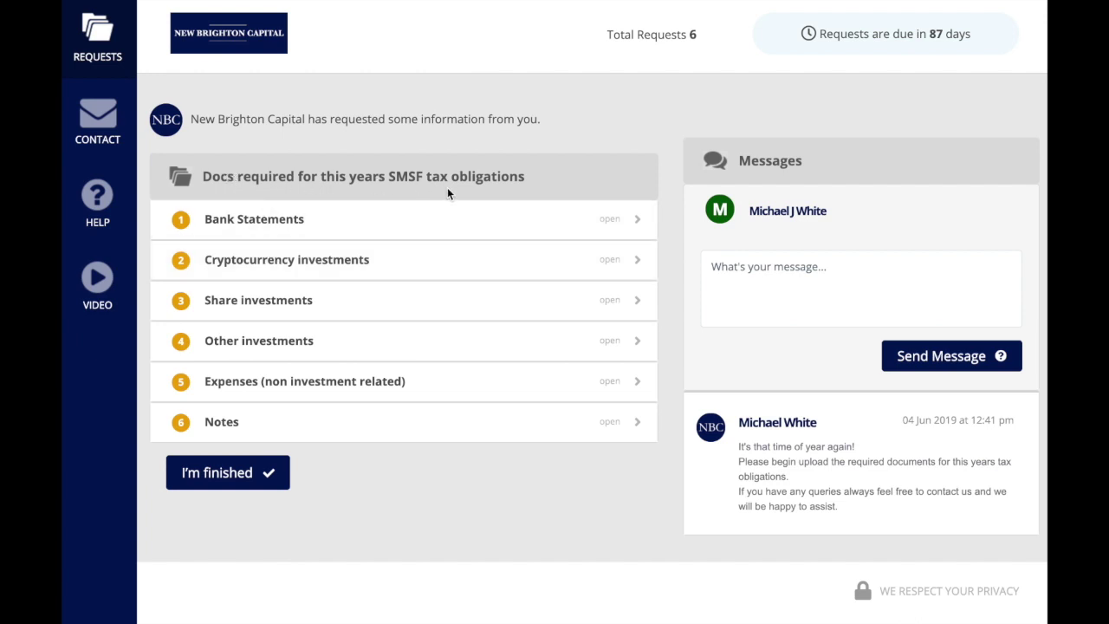
- On the Cryptocurrency investments request, type a note 'CoinSpot API:' with the pasted API key below
{"action": "left_click", "coordinate": [287, 269]}
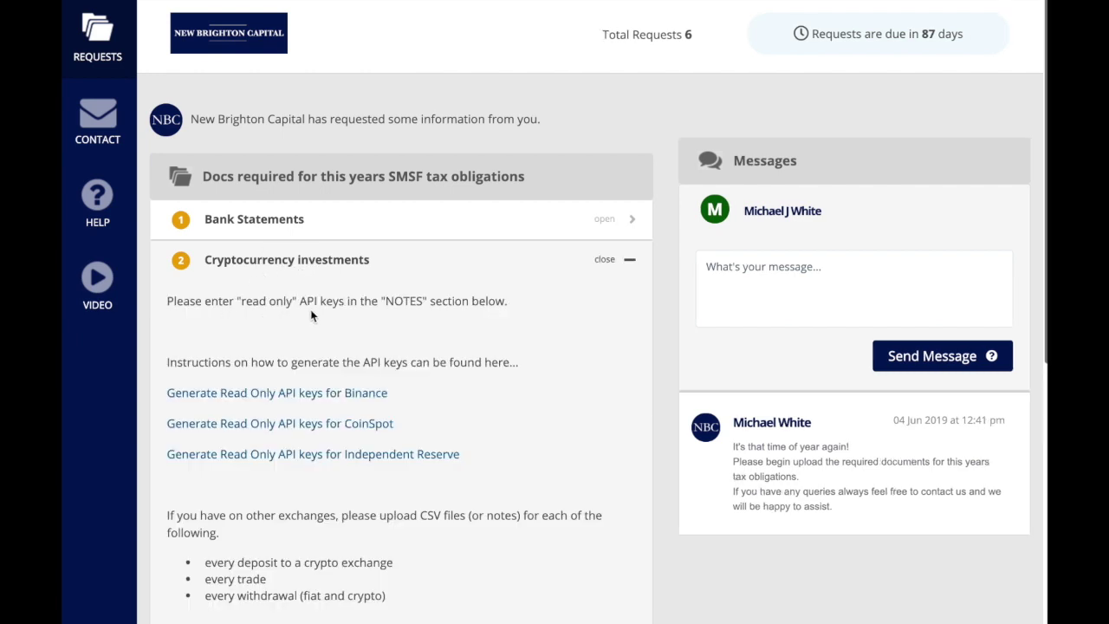
{"action": "scroll", "coordinate": [366, 326], "scroll_direction": "down", "scroll_amount": 3}
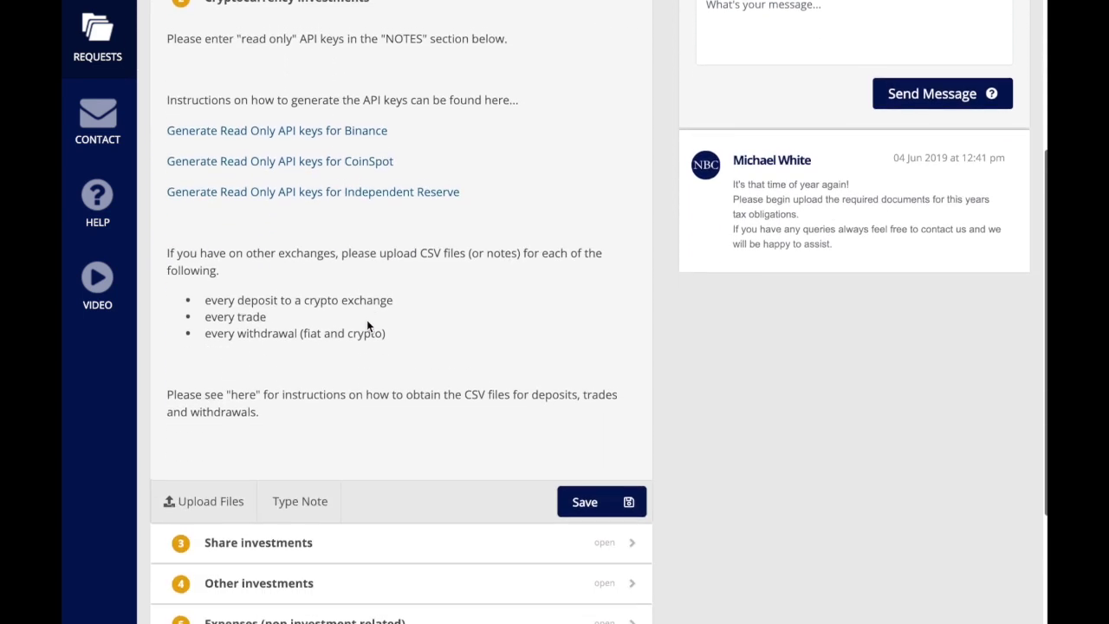
{"action": "left_click", "coordinate": [298, 493]}
{"action": "left_click", "coordinate": [282, 505]}
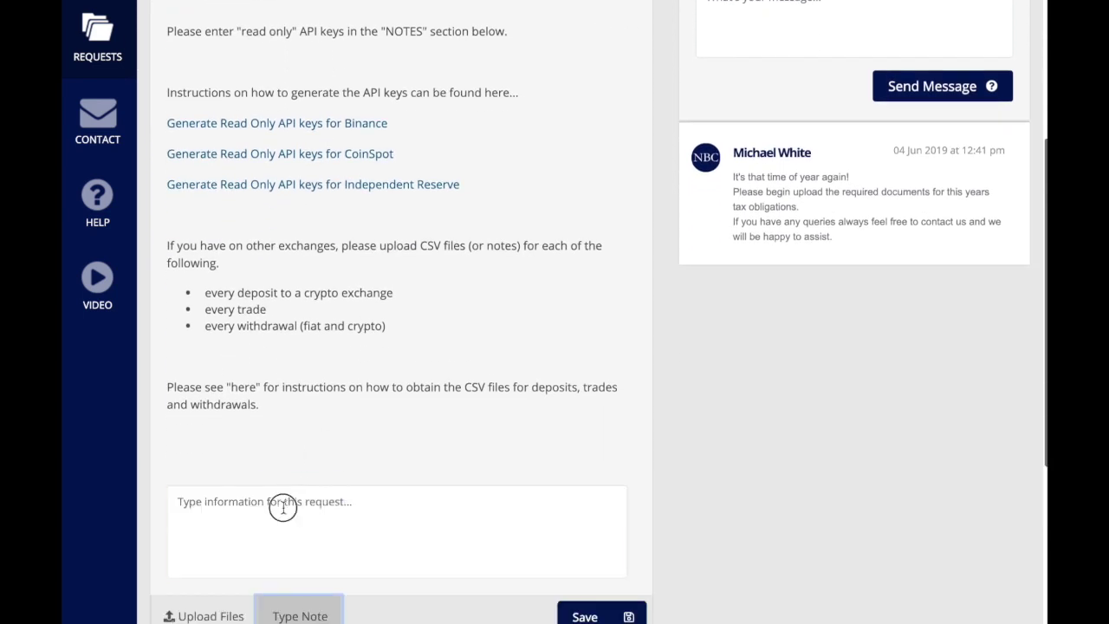
{"action": "type", "text": "CoinSpot"}
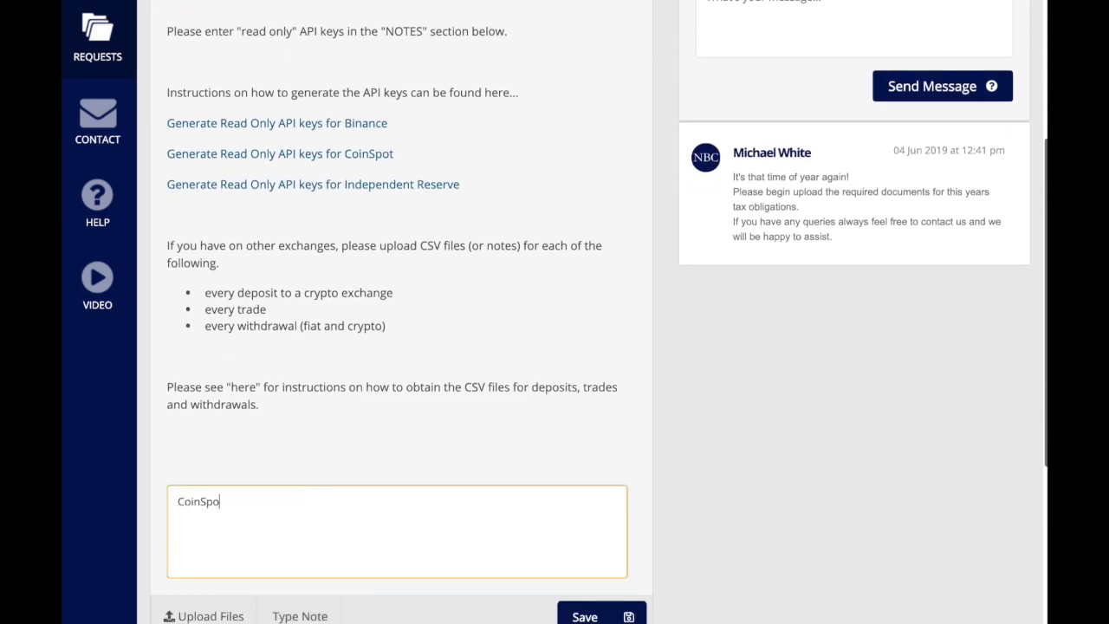
{"action": "type", "text": " API:"}
{"action": "key", "text": "Return"}
{"action": "key", "text": "ctrl+v"}
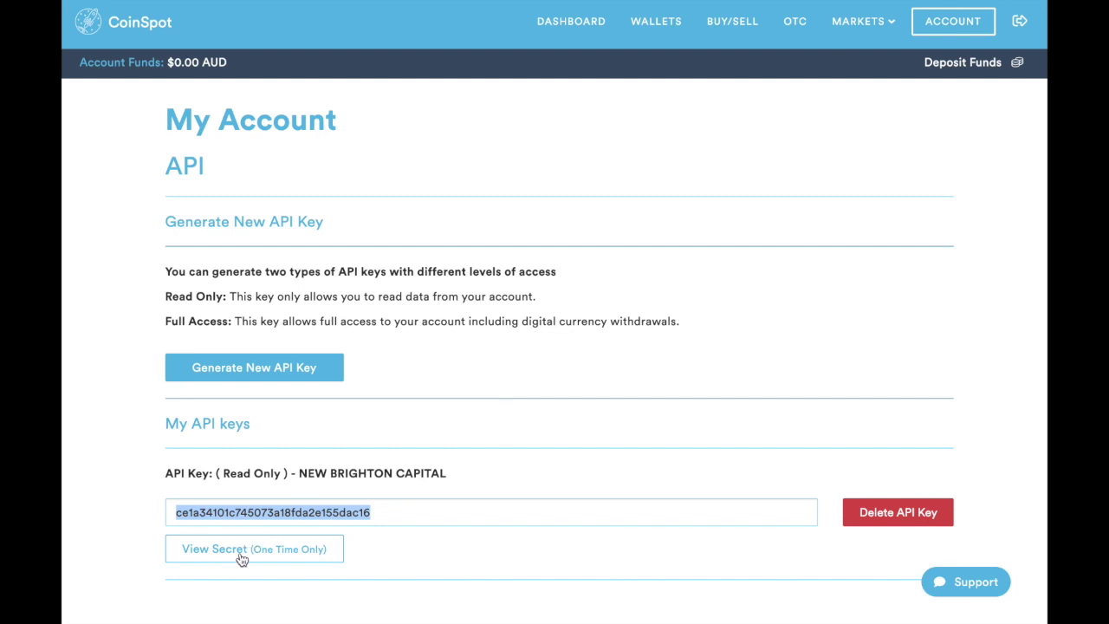
- Reveal the NEW BRIGHTON CAPITAL key's one-time secret and copy it
{"action": "left_click", "coordinate": [242, 559]}
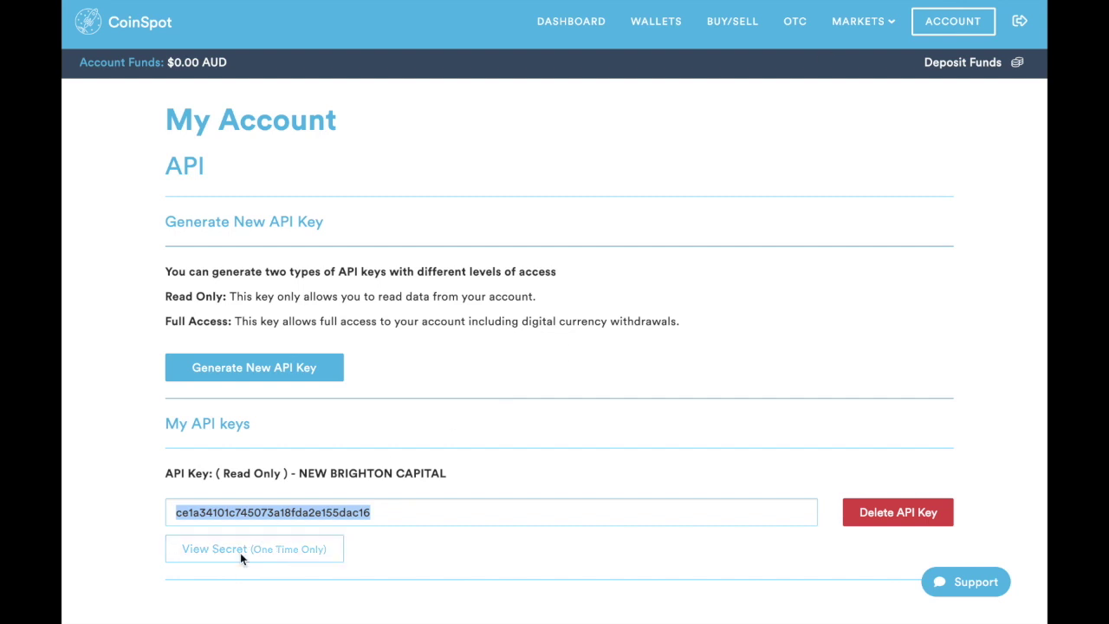
{"action": "scroll", "coordinate": [242, 559], "scroll_direction": "down", "scroll_amount": 2}
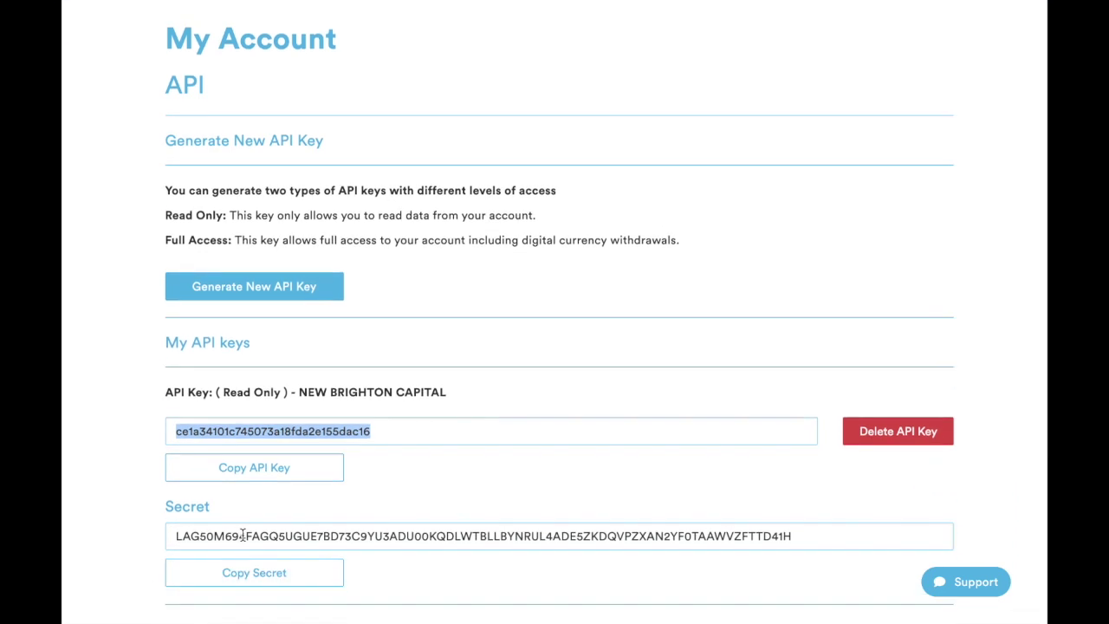
{"action": "left_click", "coordinate": [252, 579]}
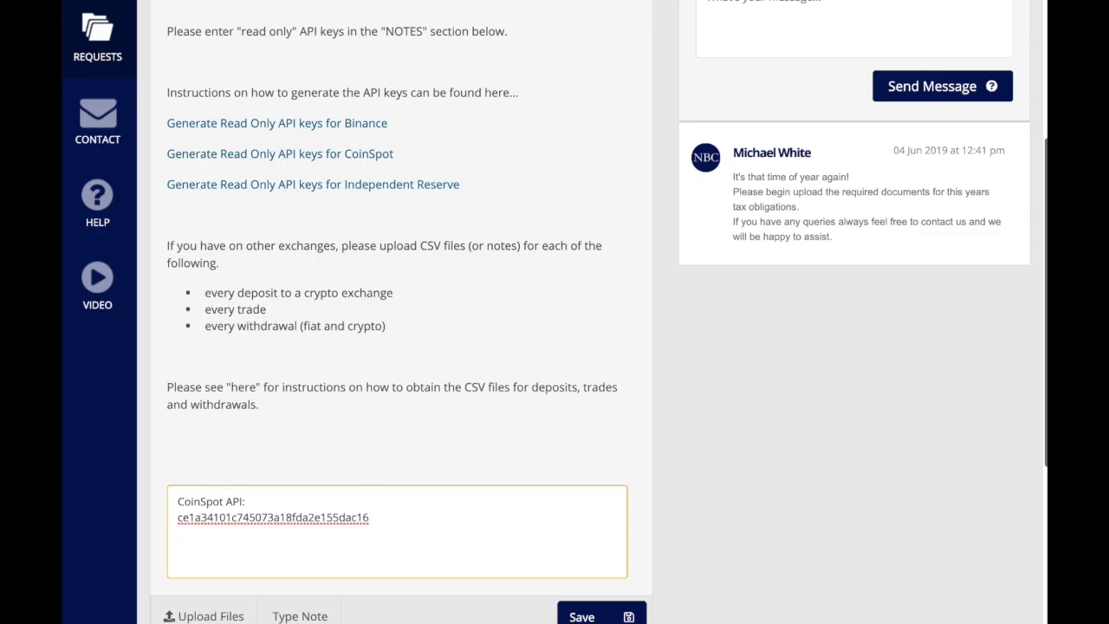
- Paste the secret into the note and label the lines 'API Key:' and 'Secret:'
{"action": "key", "text": "ctrl+v"}
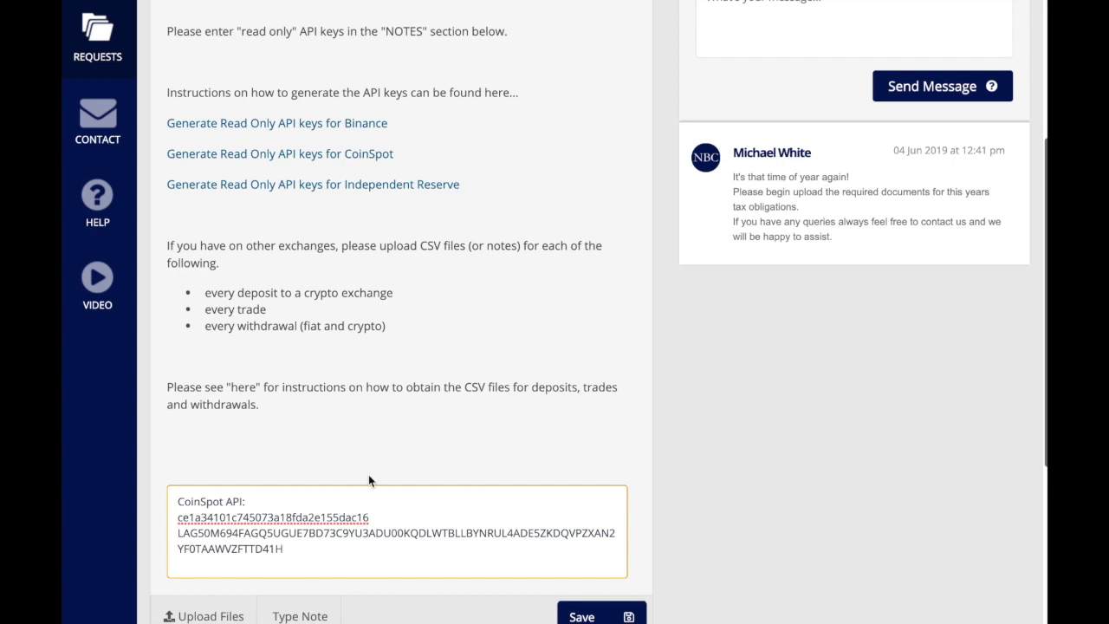
{"action": "scroll", "coordinate": [440, 477], "scroll_direction": "down", "scroll_amount": 1}
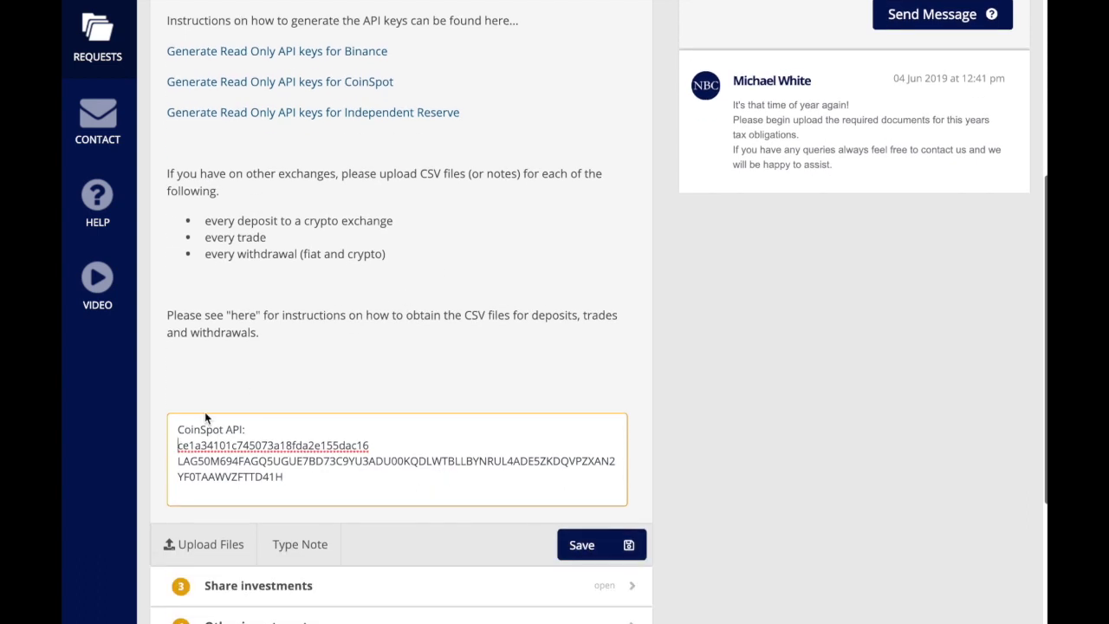
{"action": "type", "text": "API Key"}
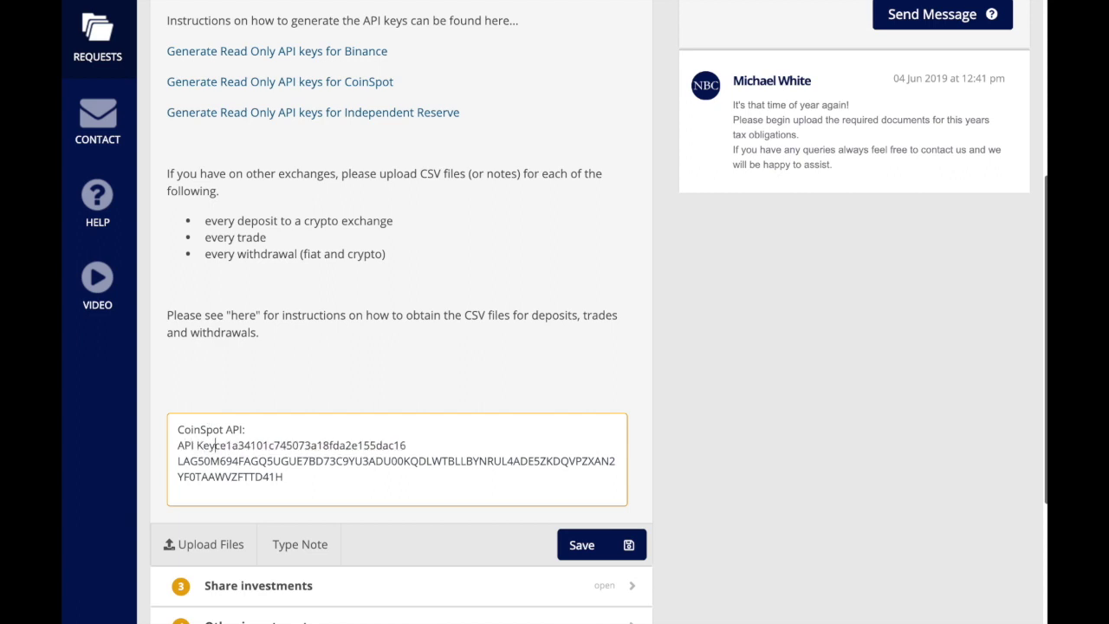
{"action": "type", "text": ":"}
{"action": "left_click", "coordinate": [175, 462]}
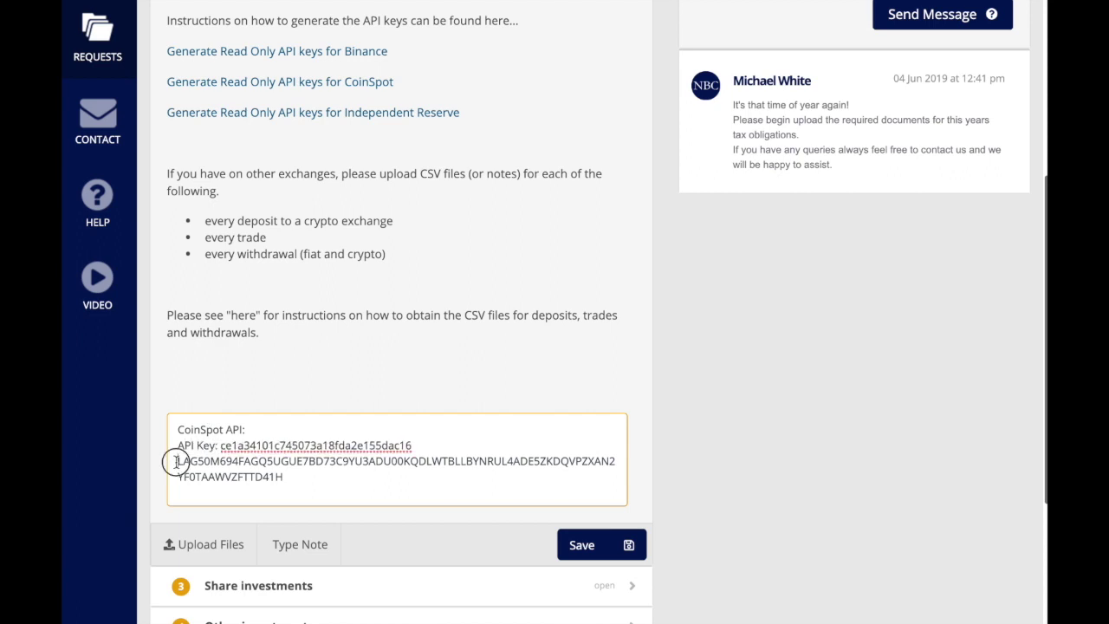
{"action": "type", "text": "Secret:"}
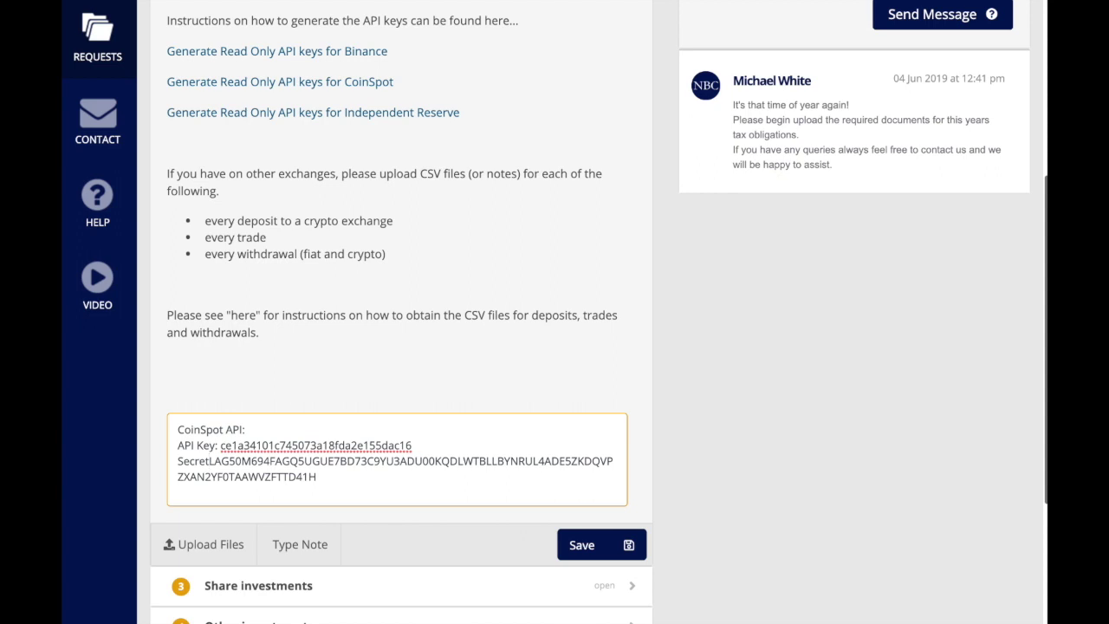
{"action": "key", "text": "Return"}
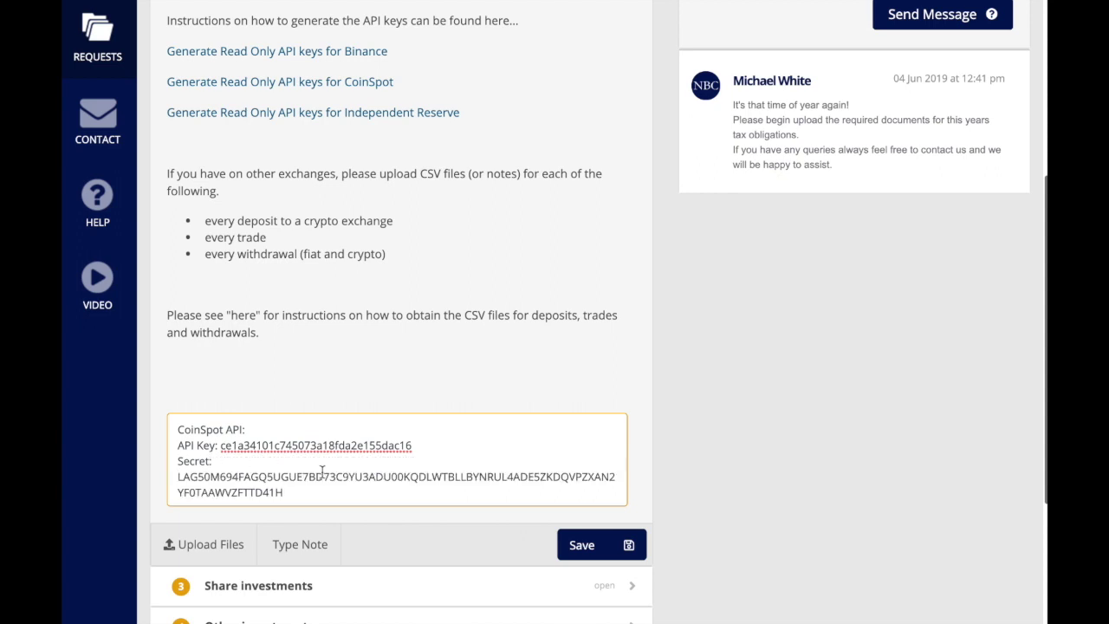
- Save the Cryptocurrency investments request with its note
{"action": "left_click", "coordinate": [588, 547]}
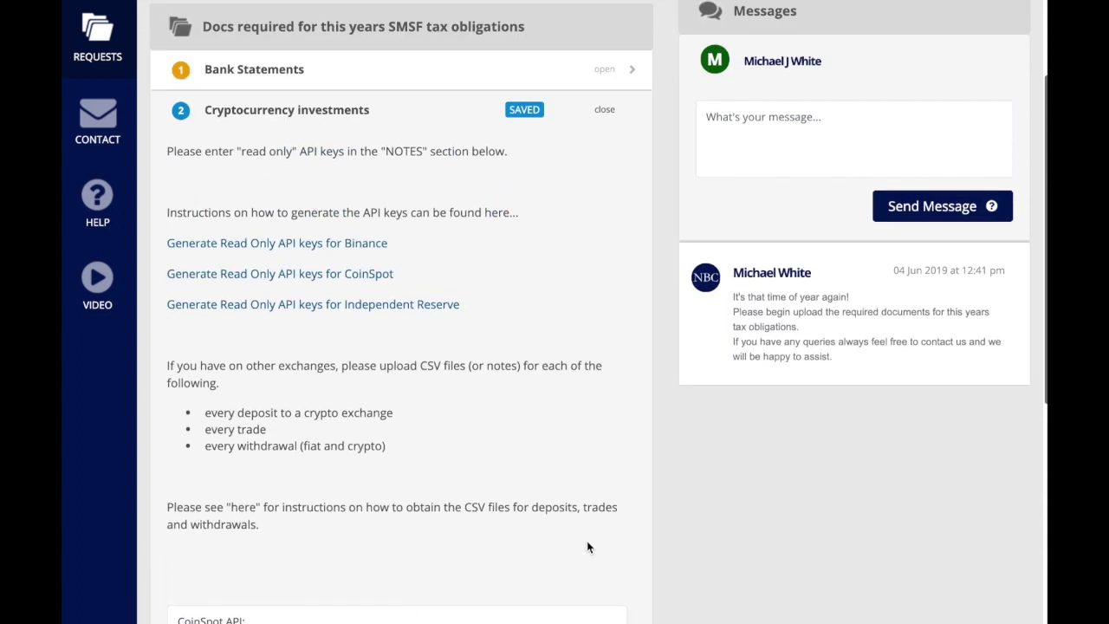
{"action": "scroll", "coordinate": [586, 546], "scroll_direction": "down", "scroll_amount": 3}
{"action": "scroll", "coordinate": [587, 546], "scroll_direction": "up", "scroll_amount": 5}
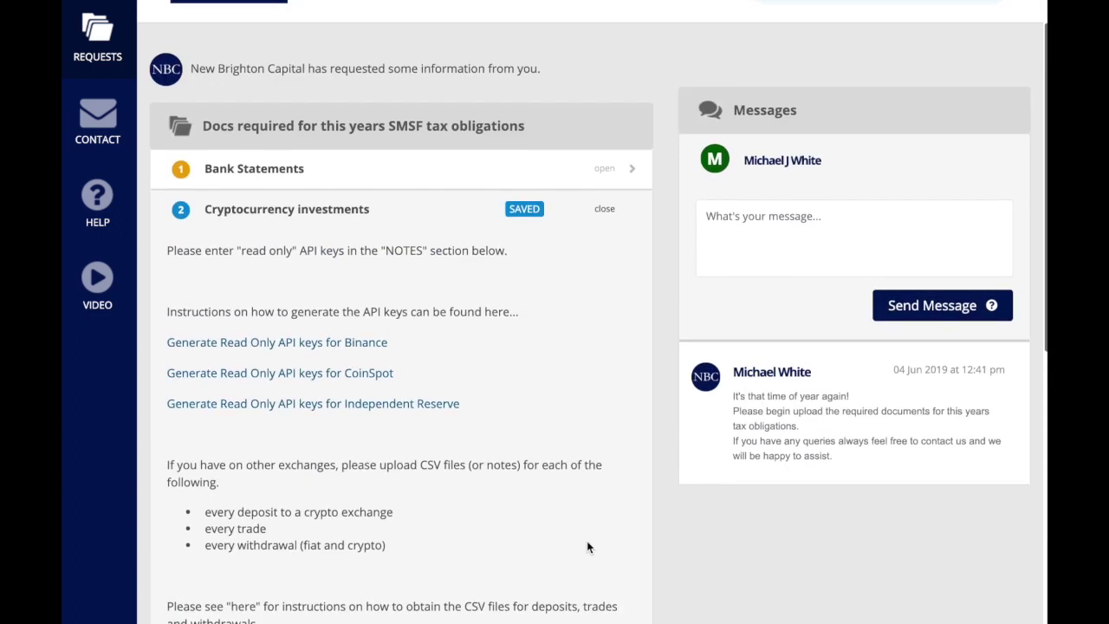
- Navigate from the dashboard through Account back to the API page's My API keys list
{"action": "scroll", "coordinate": [564, 364], "scroll_direction": "down", "scroll_amount": 3}
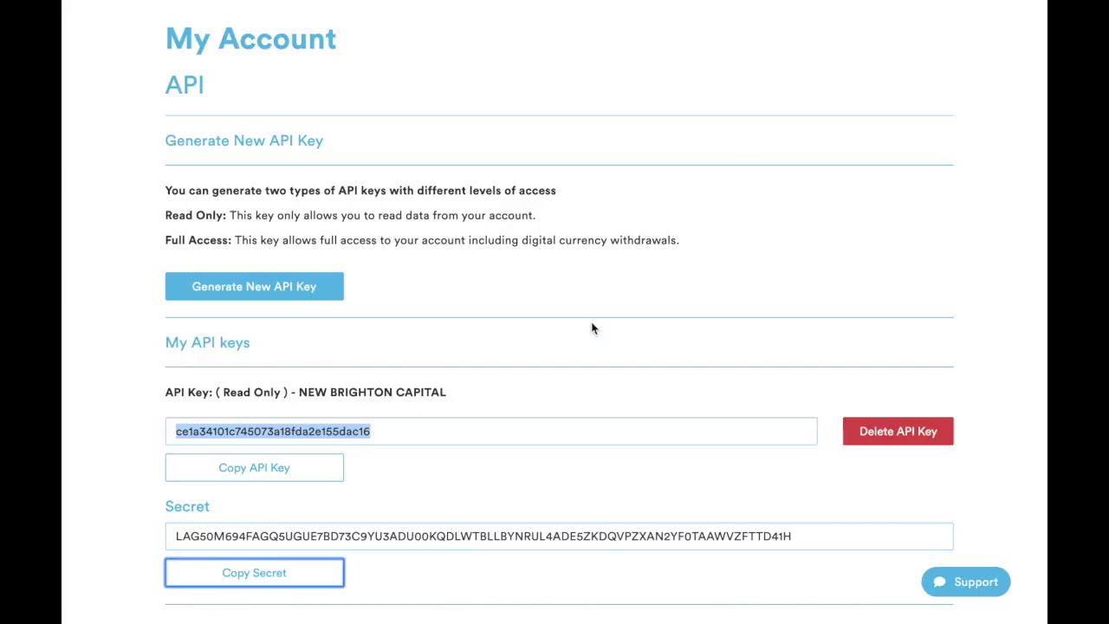
{"action": "scroll", "coordinate": [592, 328], "scroll_direction": "up", "scroll_amount": 2}
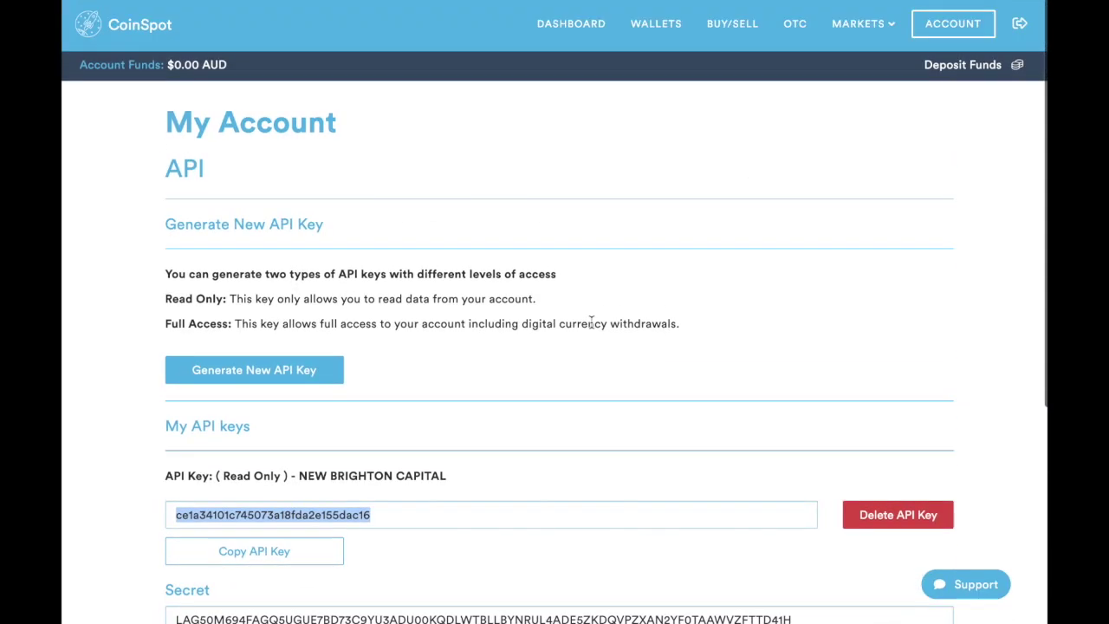
{"action": "left_click", "coordinate": [139, 25]}
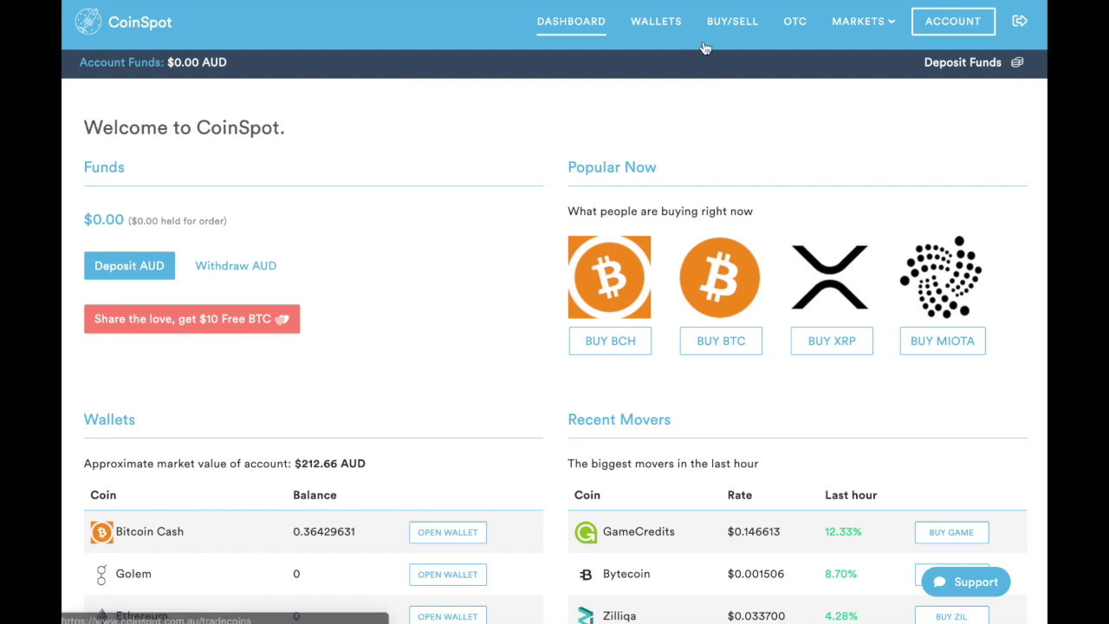
{"action": "left_click", "coordinate": [951, 26]}
{"action": "left_click", "coordinate": [436, 409]}
{"action": "scroll", "coordinate": [437, 418], "scroll_direction": "down", "scroll_amount": 2}
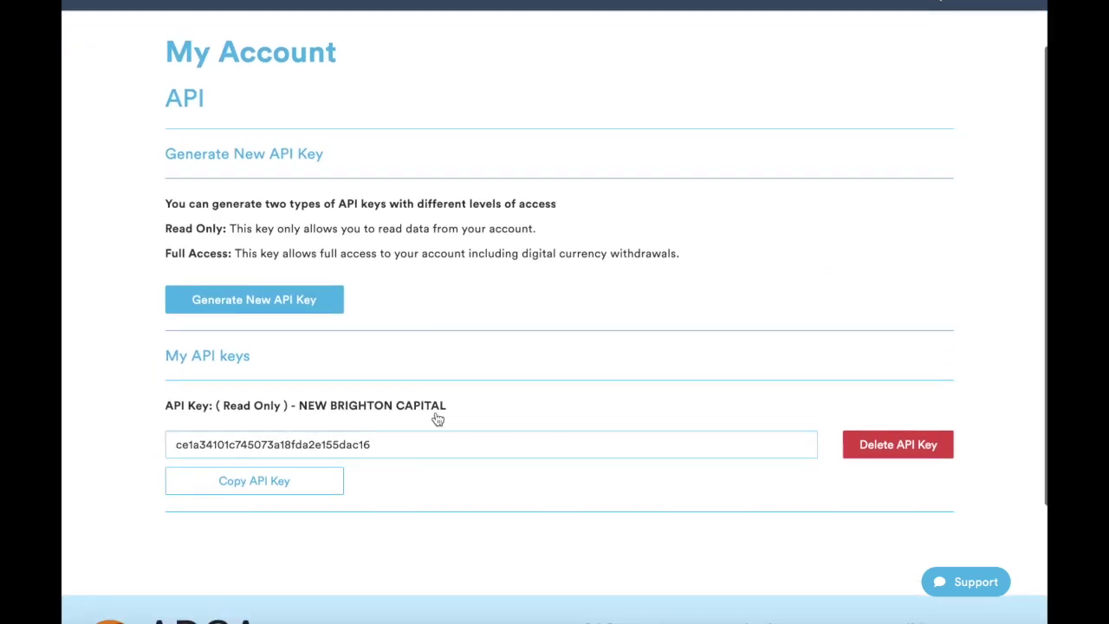
- Delete the Read Only NEW BRIGHTON CAPITAL key and confirm the deletion
{"action": "left_click", "coordinate": [902, 448]}
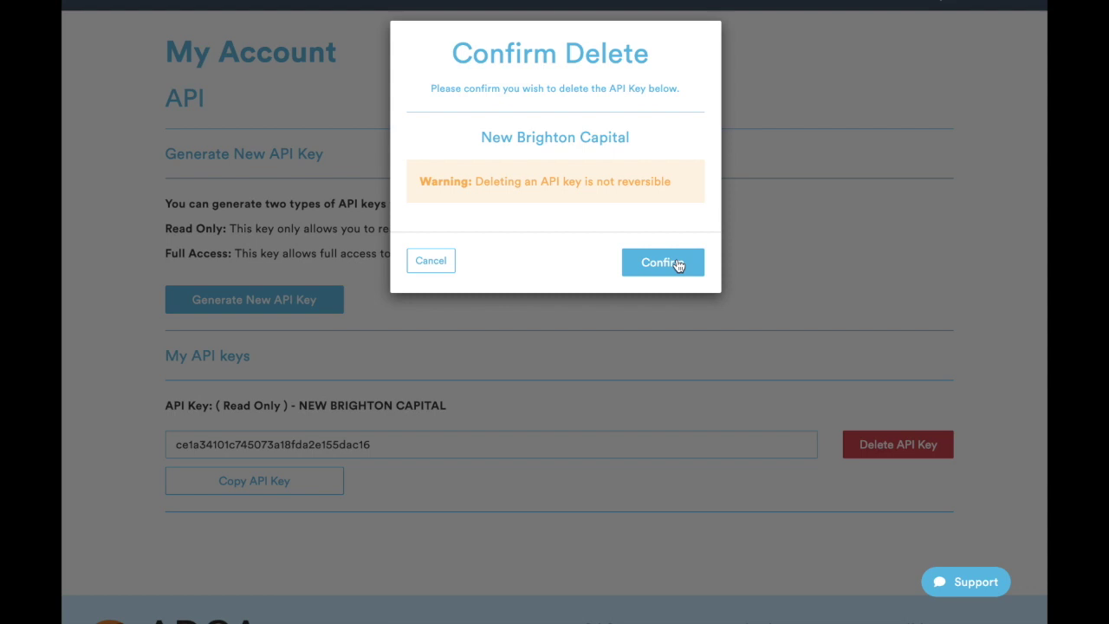
{"action": "left_click", "coordinate": [673, 263]}
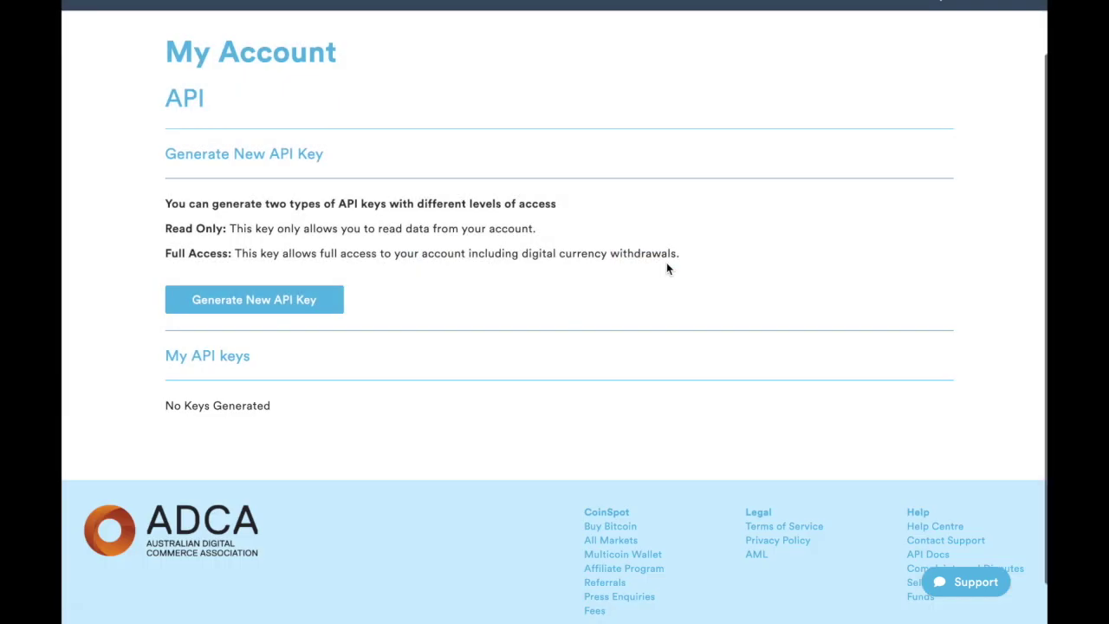